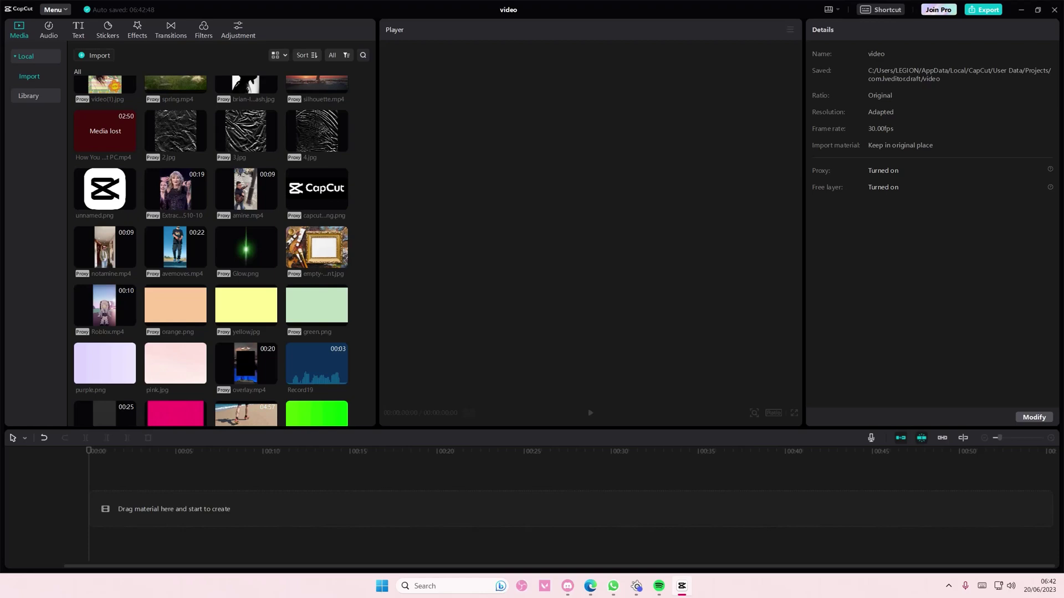
pyautogui.scroll(-3, 362, 310)
pyautogui.scroll(-3, 362, 310)
pyautogui.scroll(-2, 361, 311)
pyautogui.scroll(-2, 361, 311)
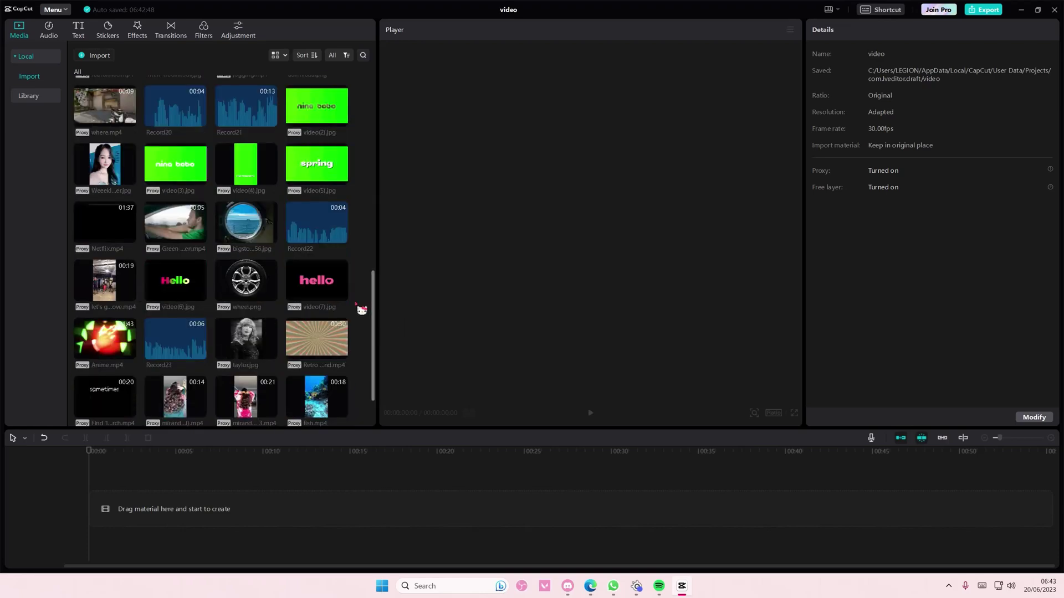
pyautogui.scroll(-2, 361, 310)
pyautogui.scroll(-1, 361, 310)
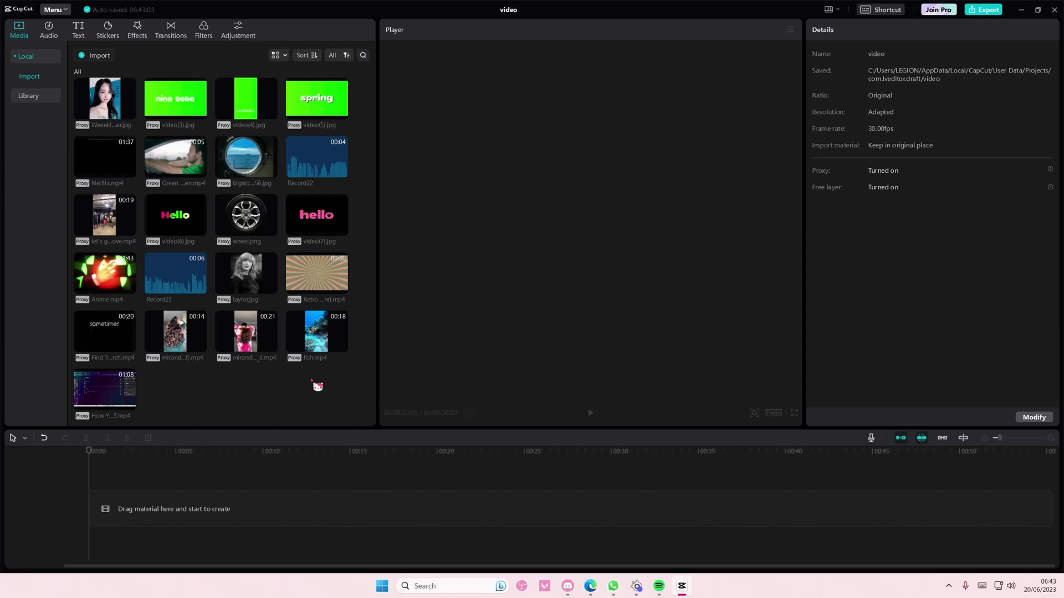
# - Add fish.mp4 to the timeline and enable Auto adjust on its Adjustment settings
pyautogui.click(338, 353)
pyautogui.click(52, 508)
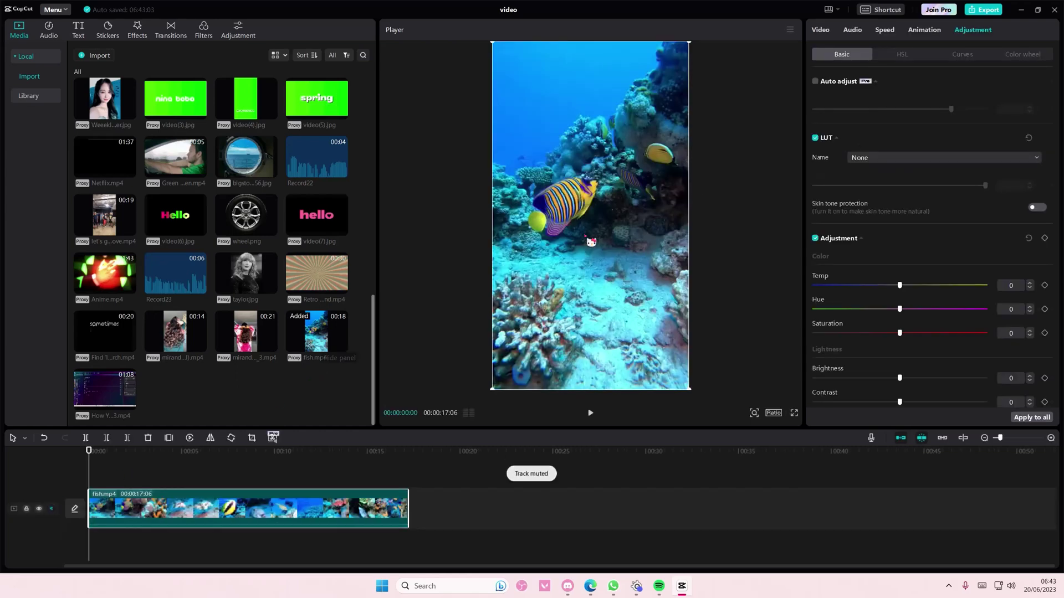
pyautogui.click(821, 30)
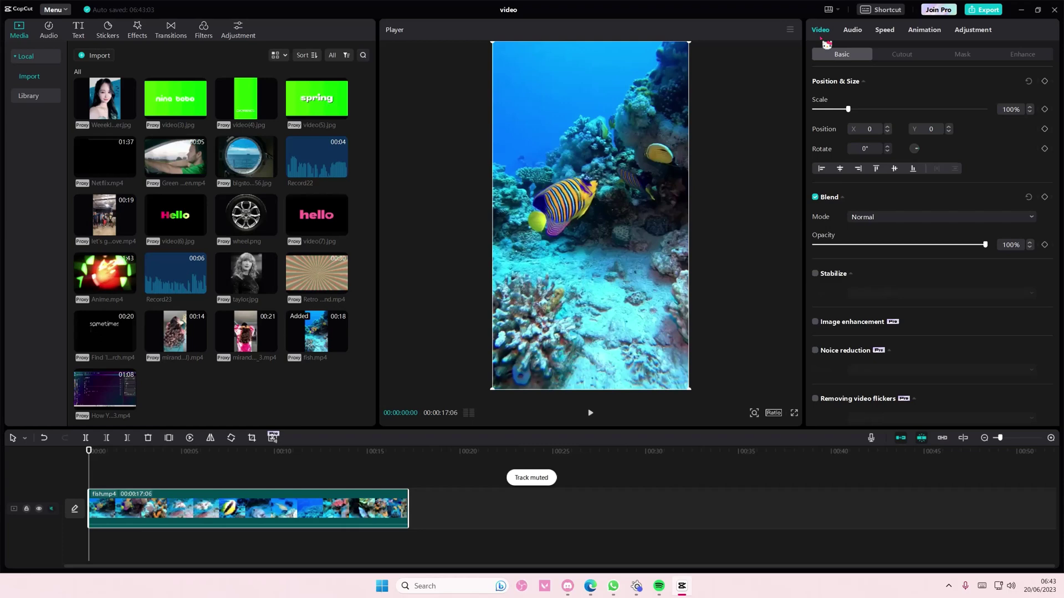
pyautogui.click(972, 30)
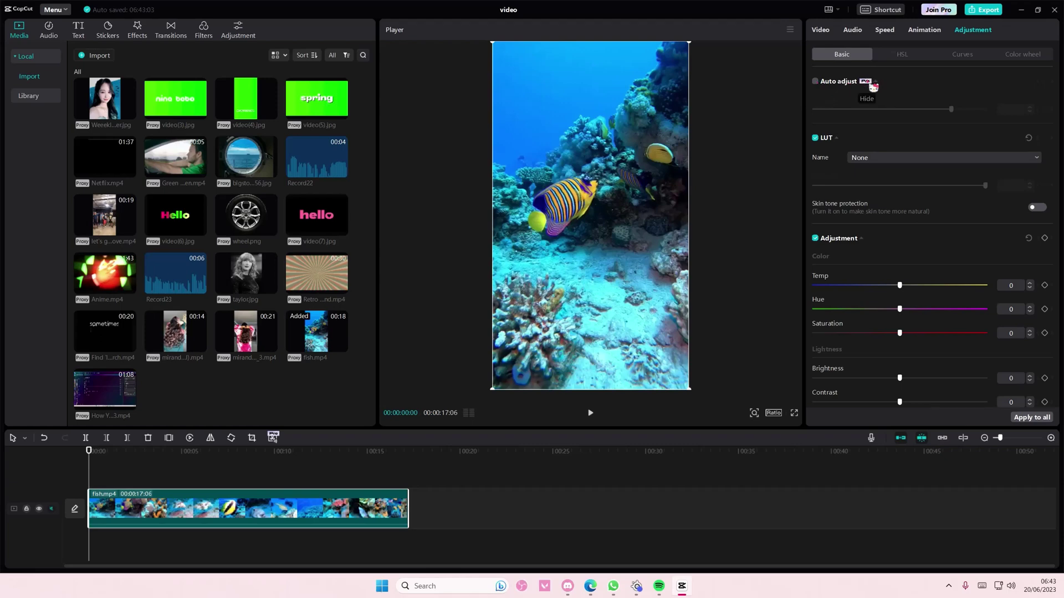
# - Raise Auto adjust strength to 100, undoing an accidental drop to 70, and preview the clip
pyautogui.click(815, 82)
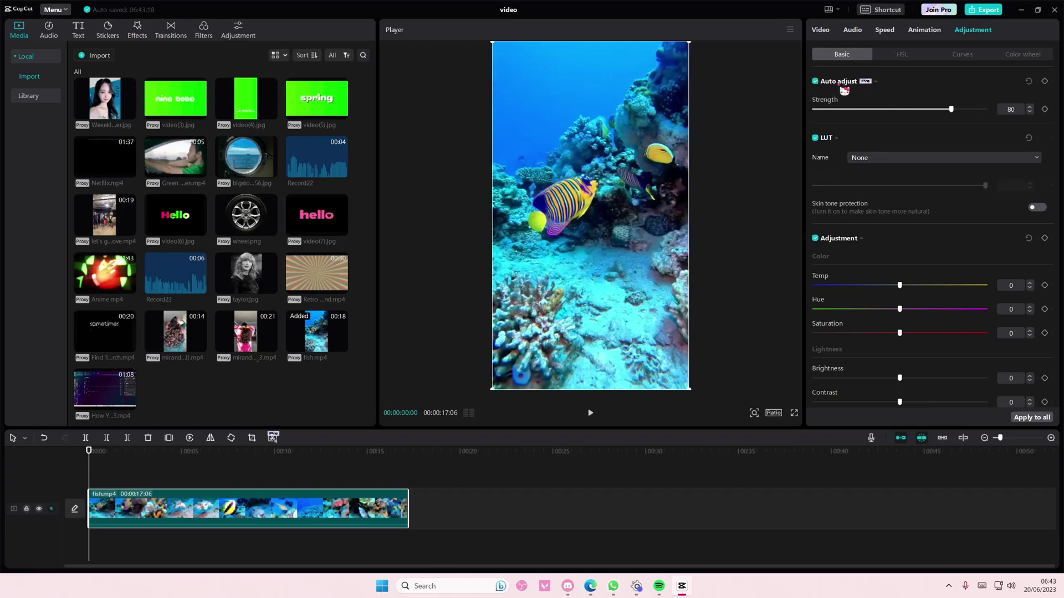
pyautogui.moveTo(951, 109); pyautogui.dragTo(991, 125)
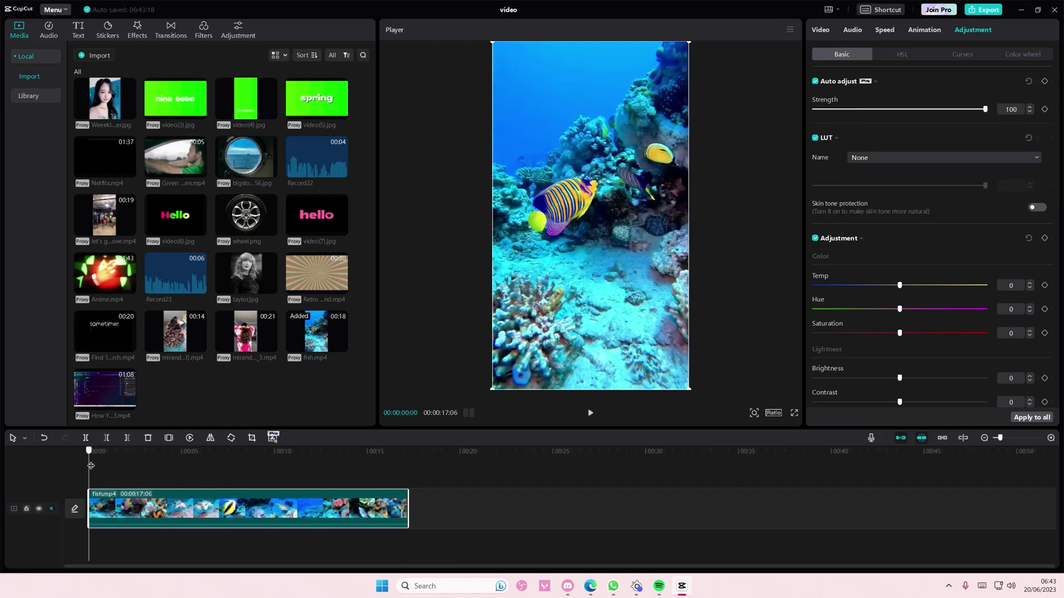
pyautogui.moveTo(91, 453); pyautogui.dragTo(137, 453)
pyautogui.click(922, 109)
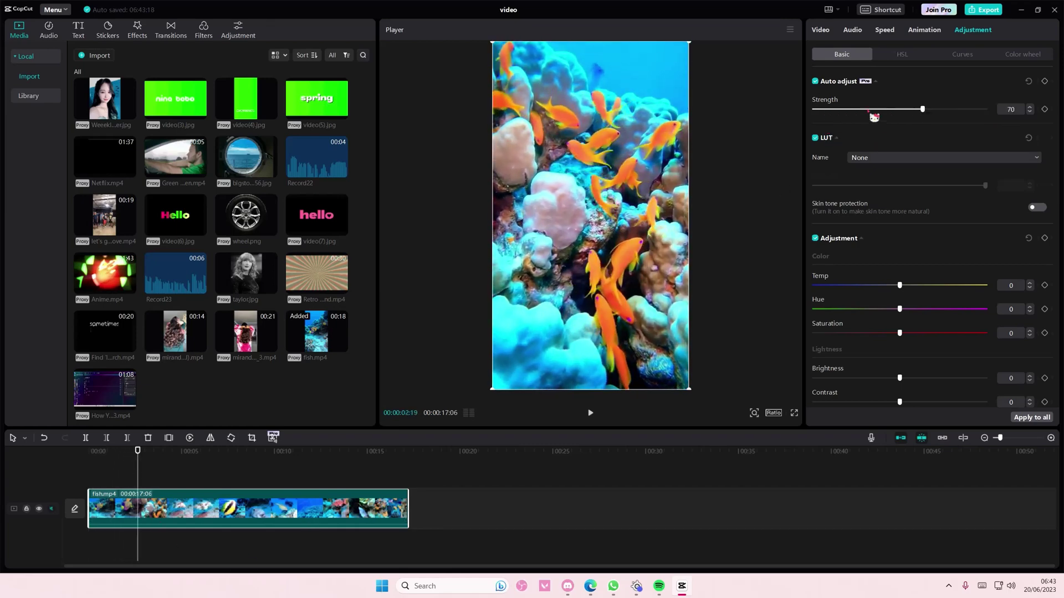
pyautogui.hotkey('ctrl', 'z')
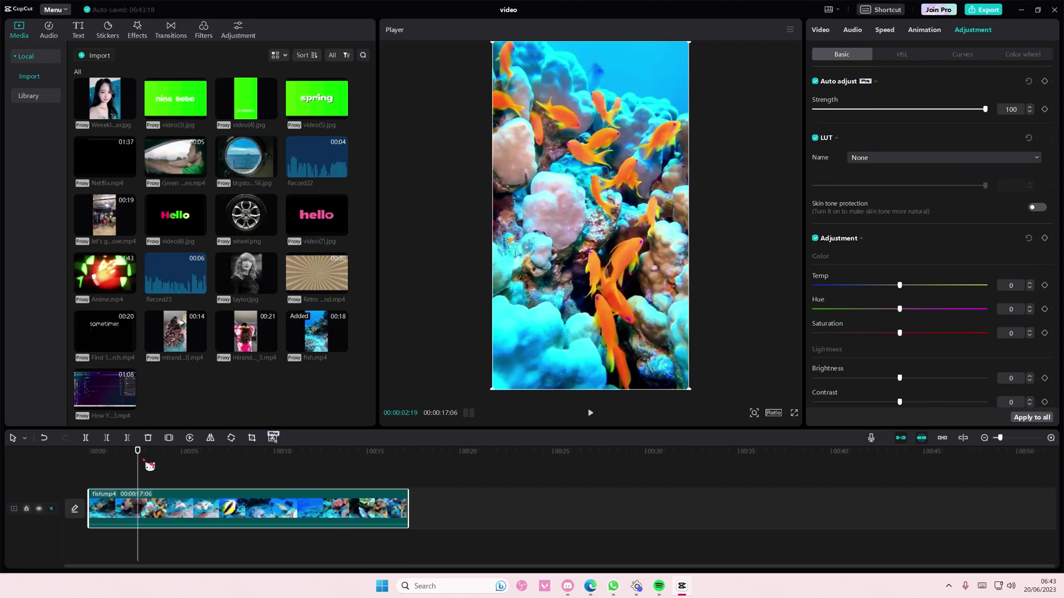
pyautogui.moveTo(138, 453)
pyautogui.mouseDown()
pyautogui.moveTo(238, 453)
pyautogui.moveTo(96, 454)
pyautogui.moveTo(105, 454)
pyautogui.mouseUp()
pyautogui.scroll(-1, 894, 374)
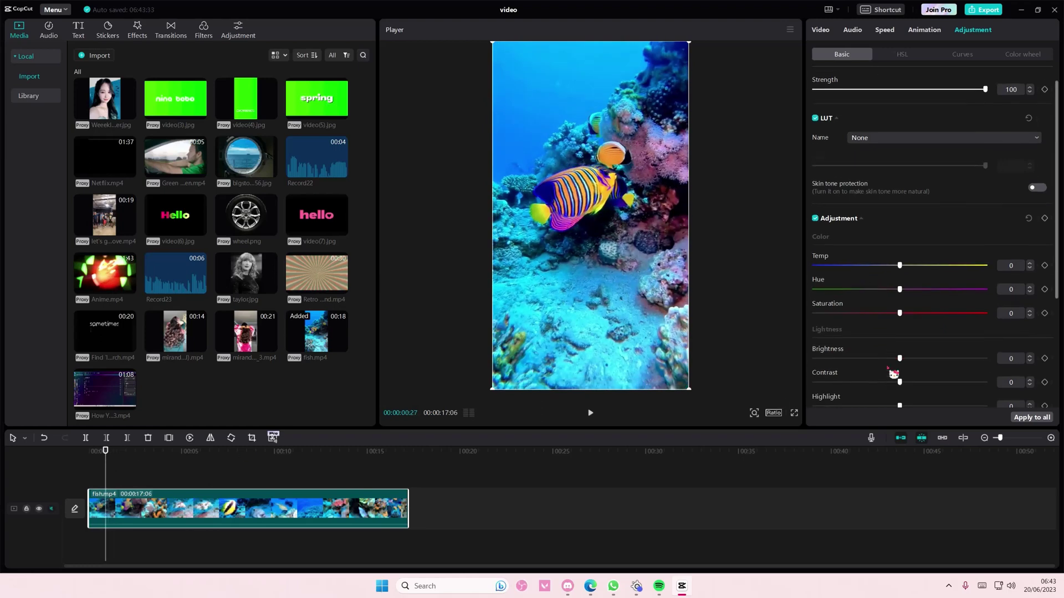
pyautogui.scroll(-1, 894, 375)
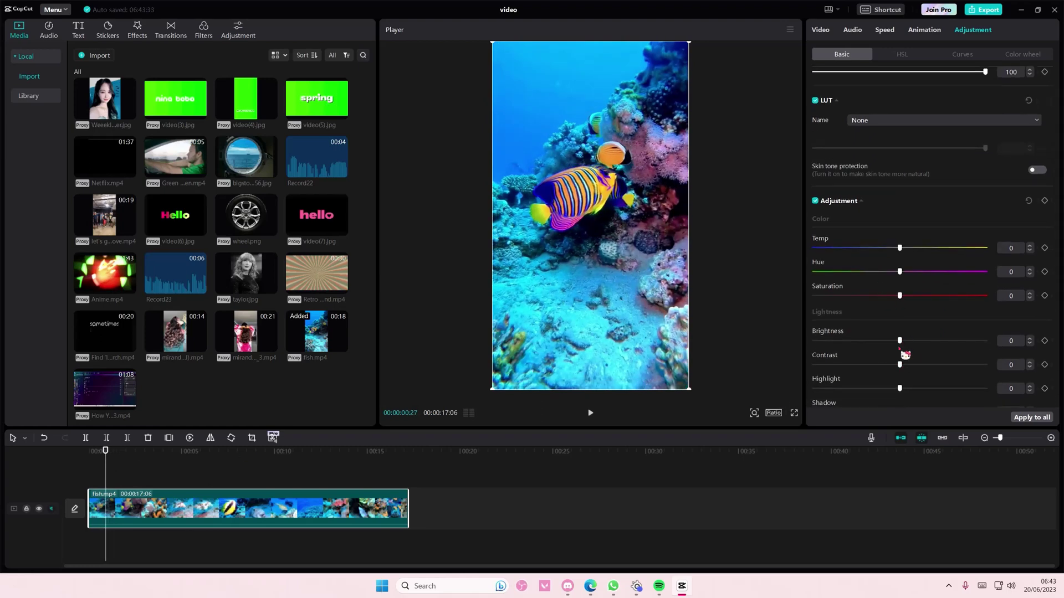
pyautogui.scroll(-3, 904, 356)
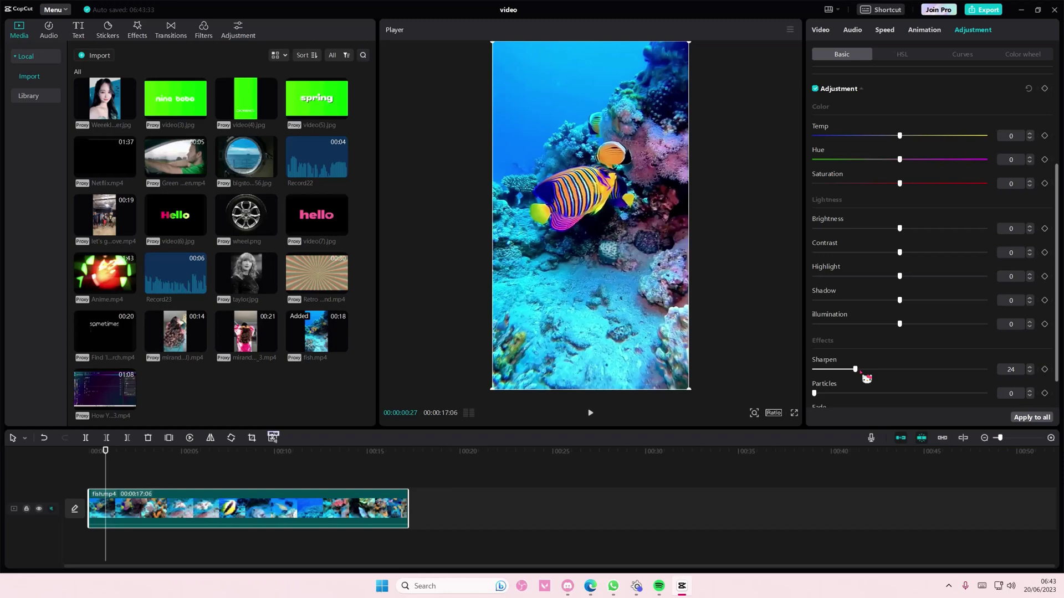
pyautogui.moveTo(814, 370)
pyautogui.mouseDown()
pyautogui.moveTo(959, 369)
pyautogui.moveTo(926, 372)
pyautogui.mouseUp()
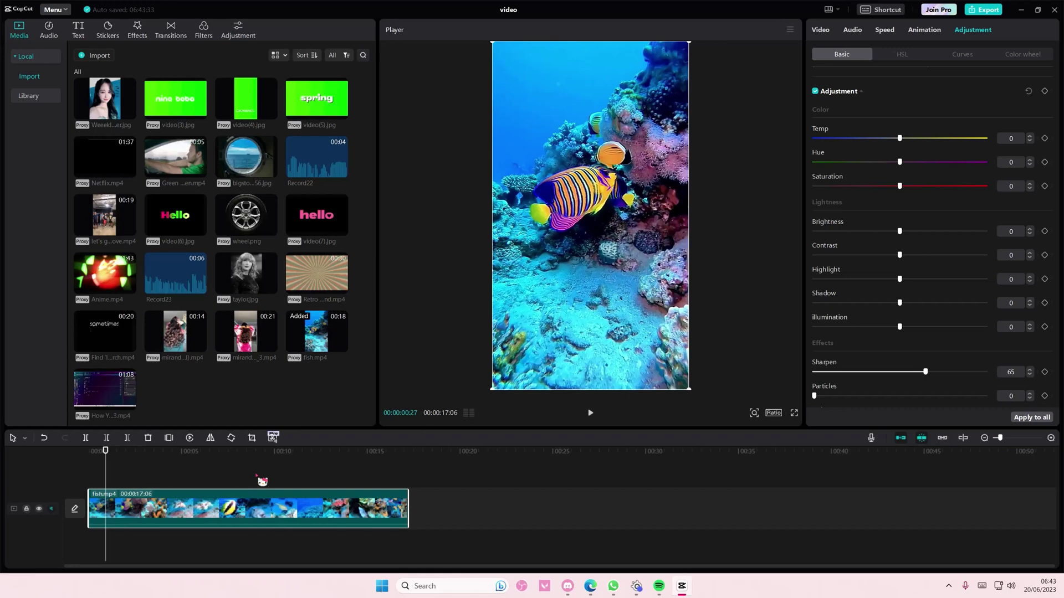
# - Play the sharpened fish clip, pause it, then resume playback to about seven seconds
pyautogui.click(591, 413)
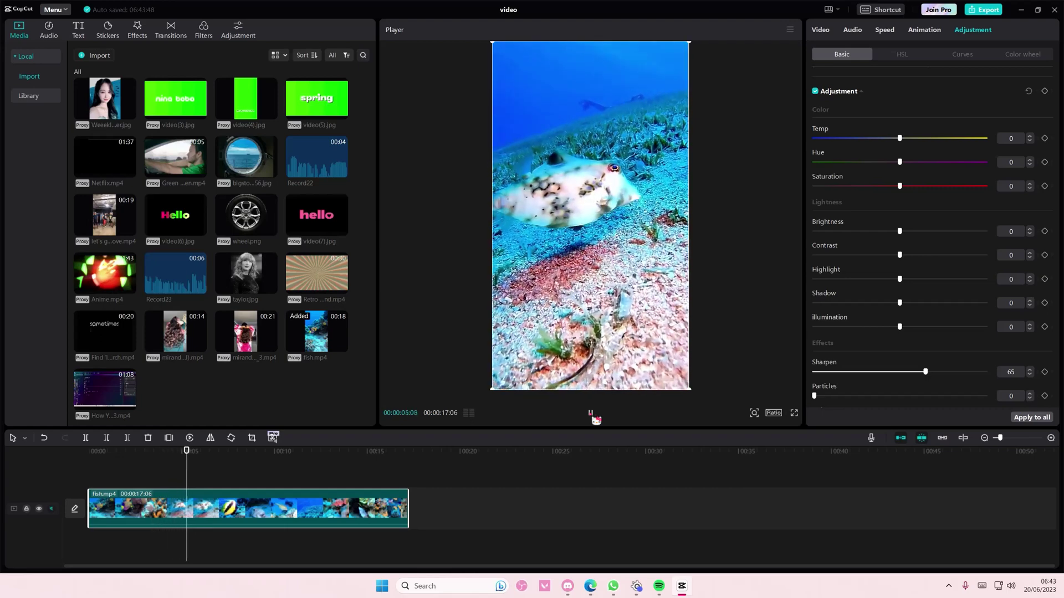
pyautogui.click(591, 413)
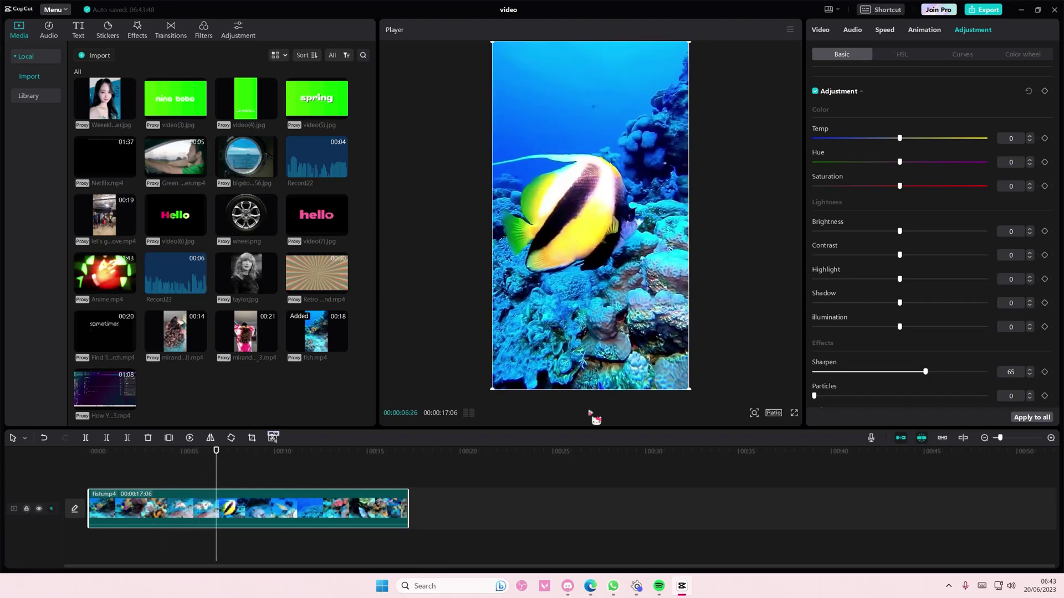
pyautogui.click(591, 414)
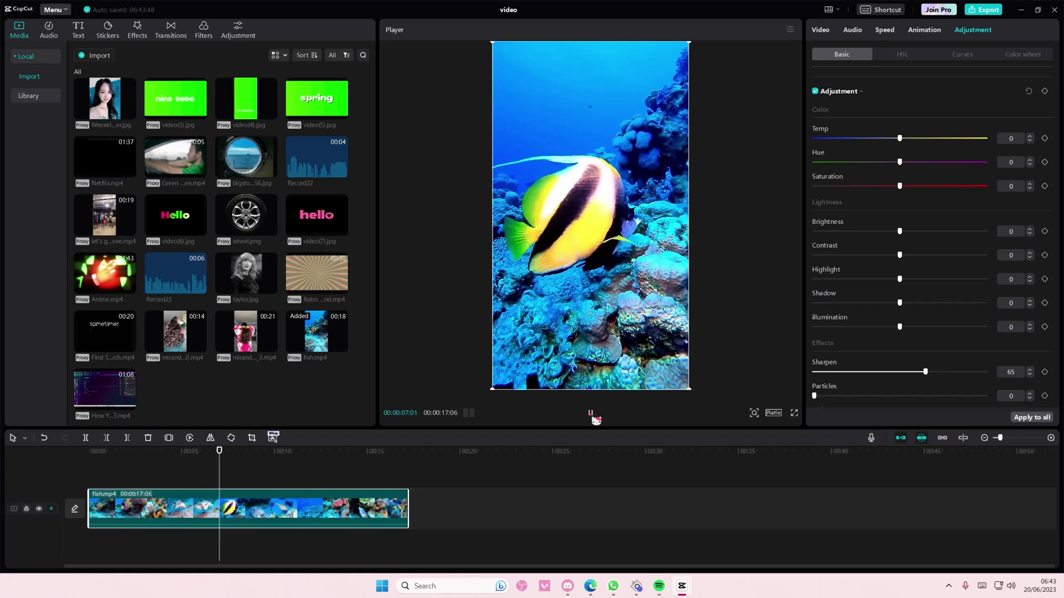